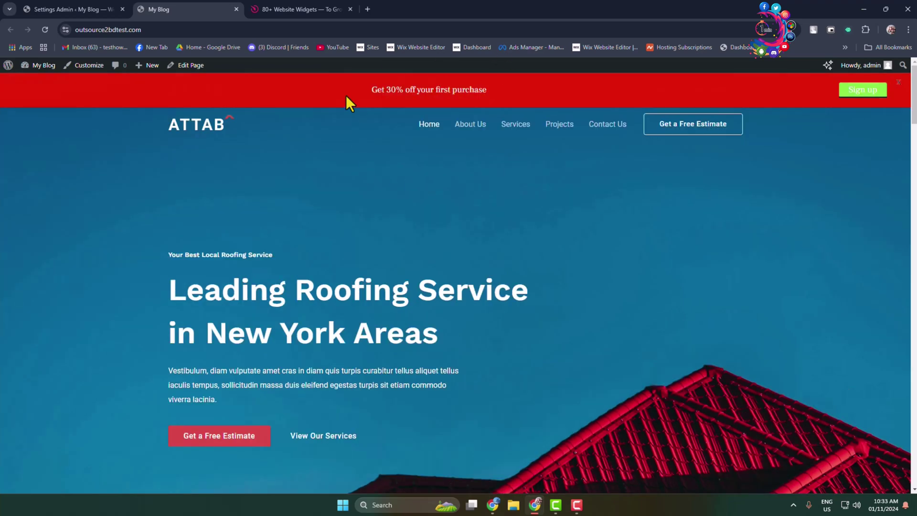
Scroll through the live roofing site's red notification bar demo.
scroll(645, 207, down, 8)
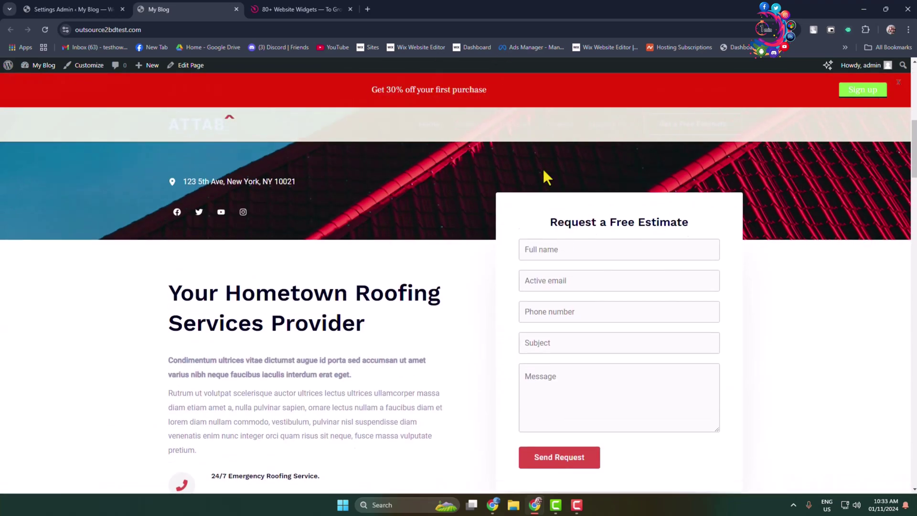
scroll(547, 176, up, 8)
scroll(442, 112, up, 1)
scroll(841, 359, down, 12)
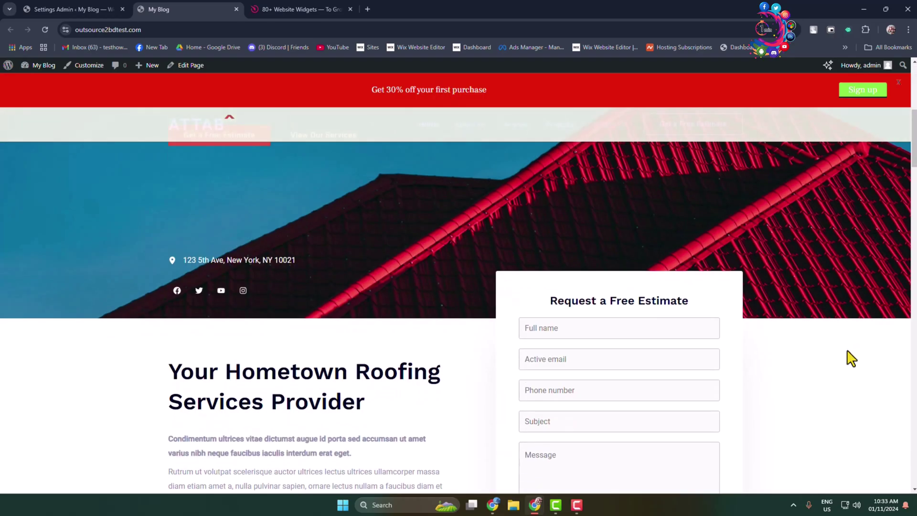
scroll(505, 190, up, 9)
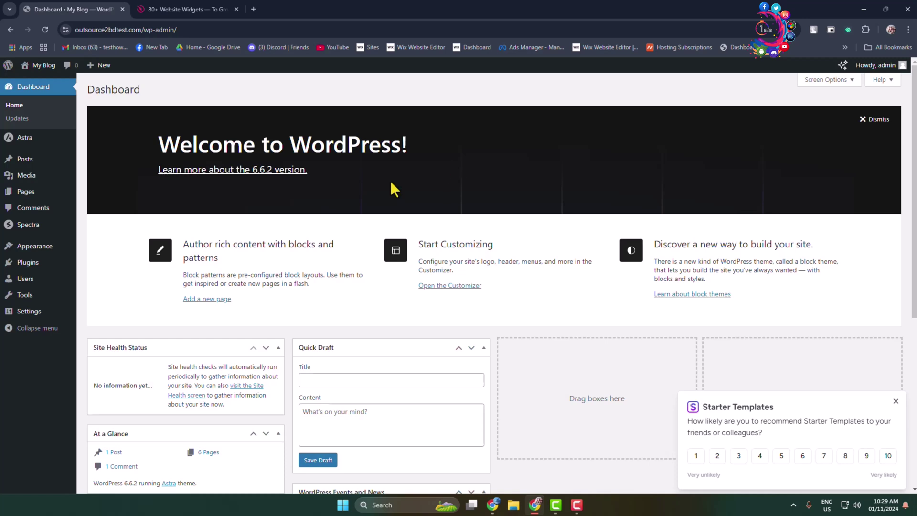
Search the plugin directory for 'floating notification bar' and install My Sticky Bar.
mouse_move(33, 265)
right_click(111, 274)
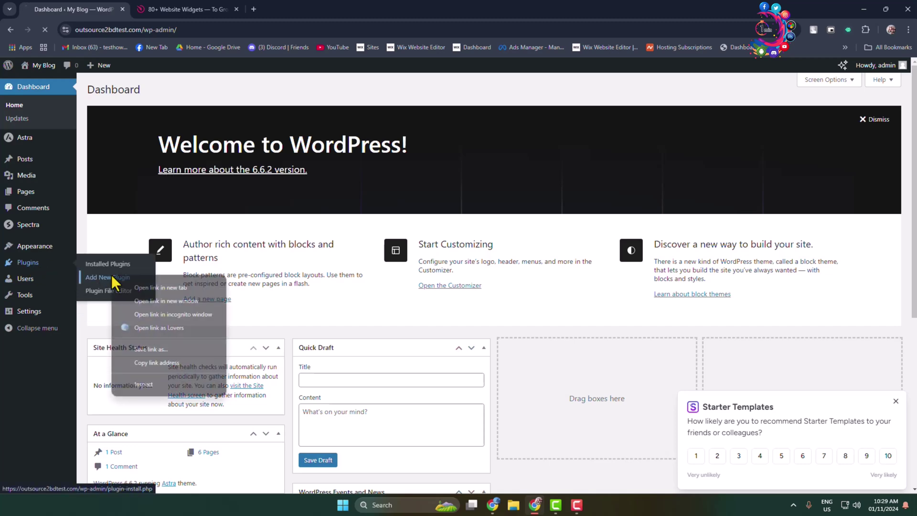
click(113, 278)
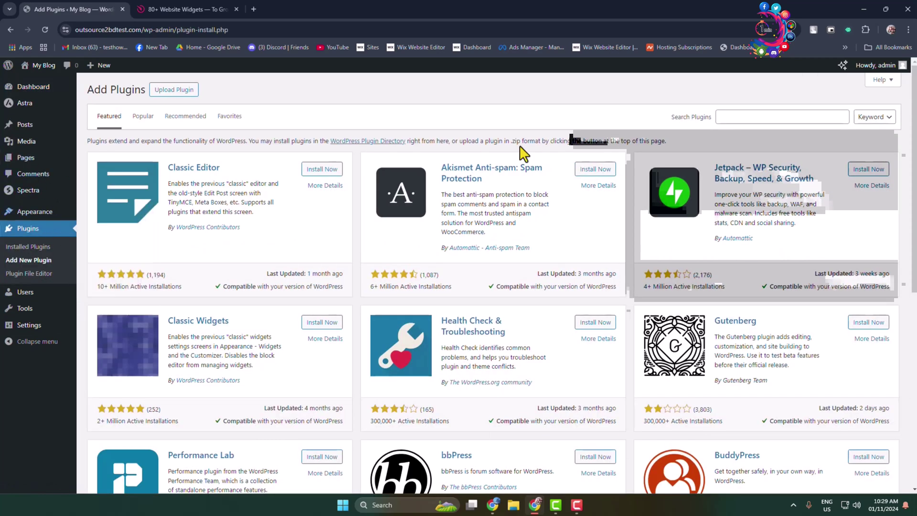
click(732, 117)
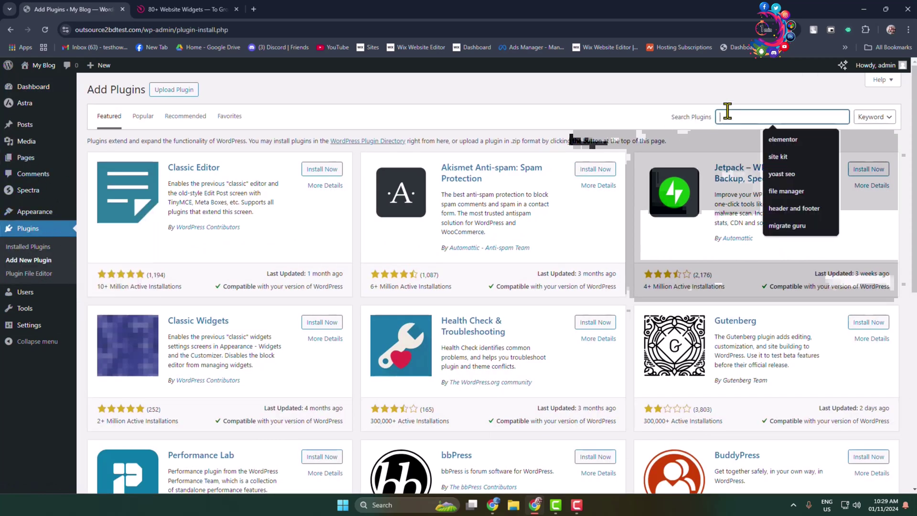
text(floating notification bar)
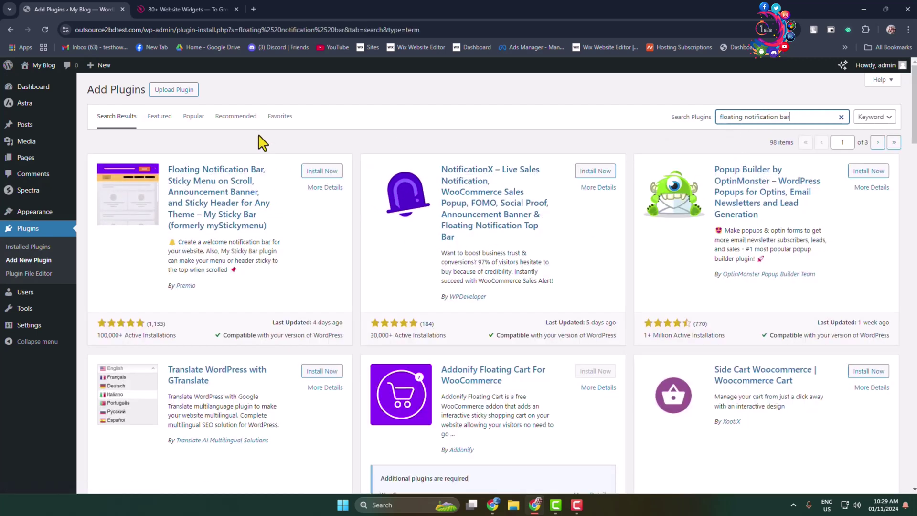
click(321, 171)
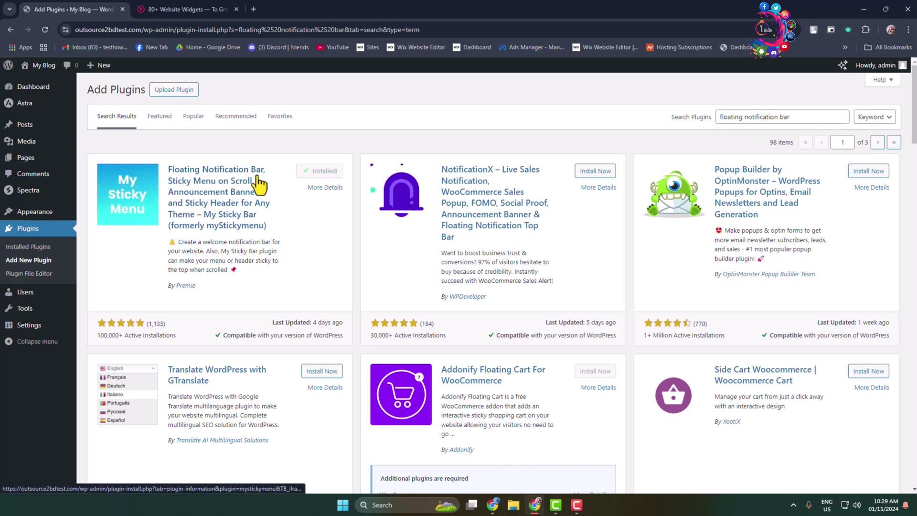
Activate My Sticky Bar, skip the newsletter signup, and review the new bar preview.
click(325, 175)
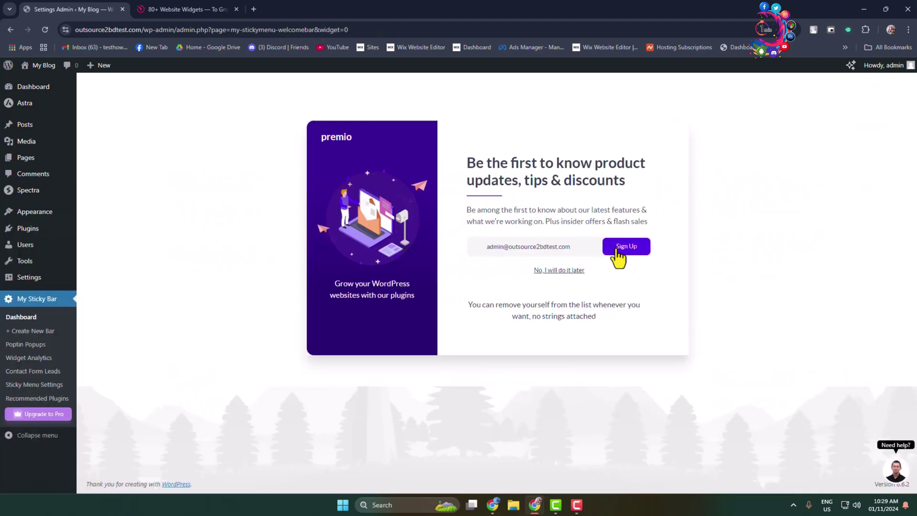
click(557, 272)
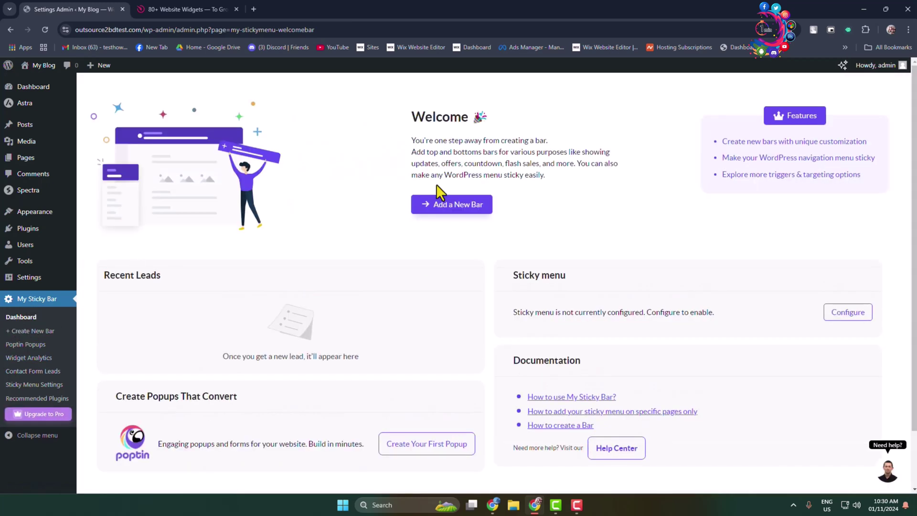
scroll(568, 180, down, 2)
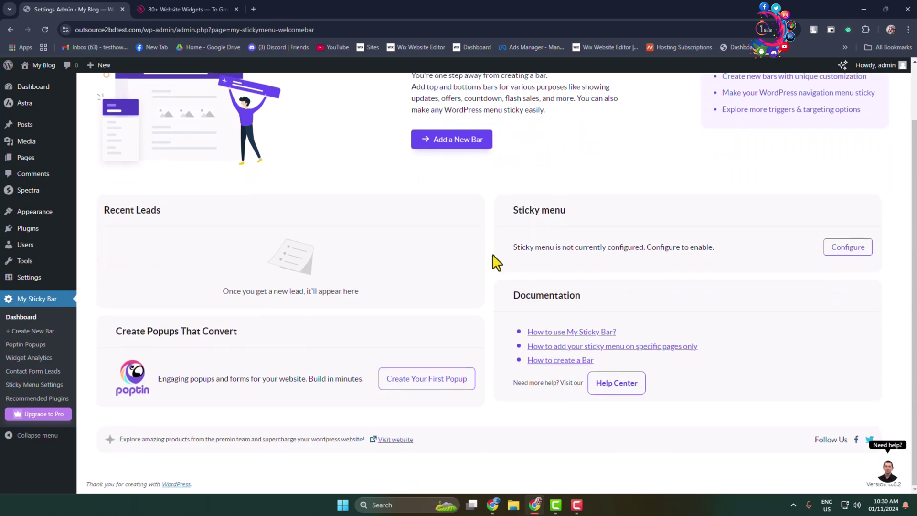
scroll(496, 262, up, 2)
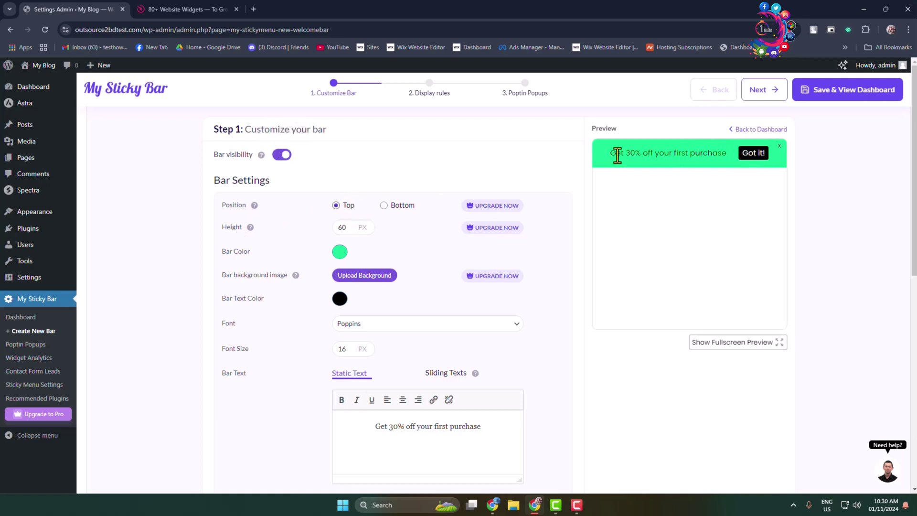
drag(617, 155, 754, 154)
click(829, 195)
Make the bar colour a deep red and the bar text colour white.
click(340, 253)
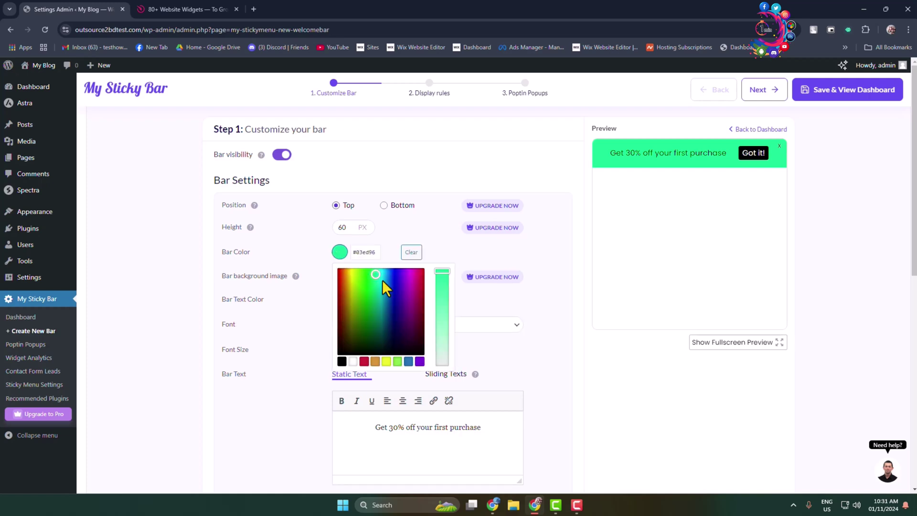
drag(382, 281, 341, 276)
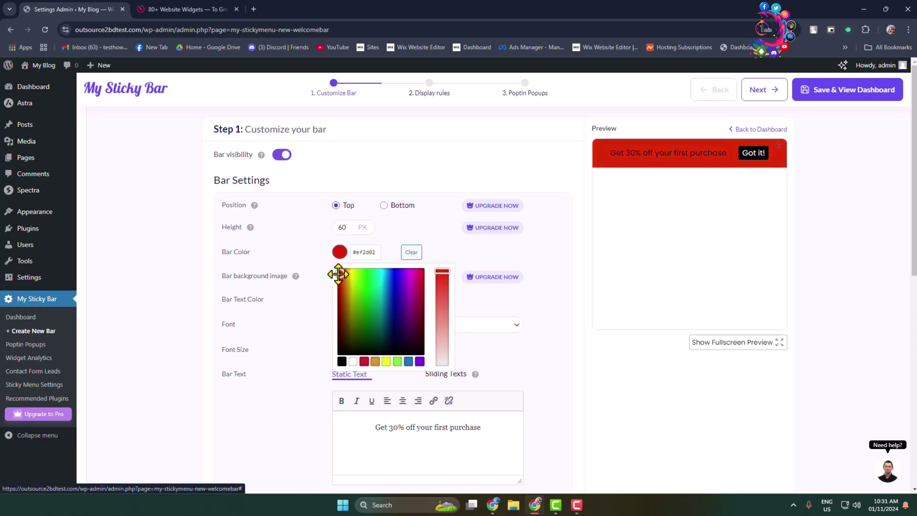
click(590, 343)
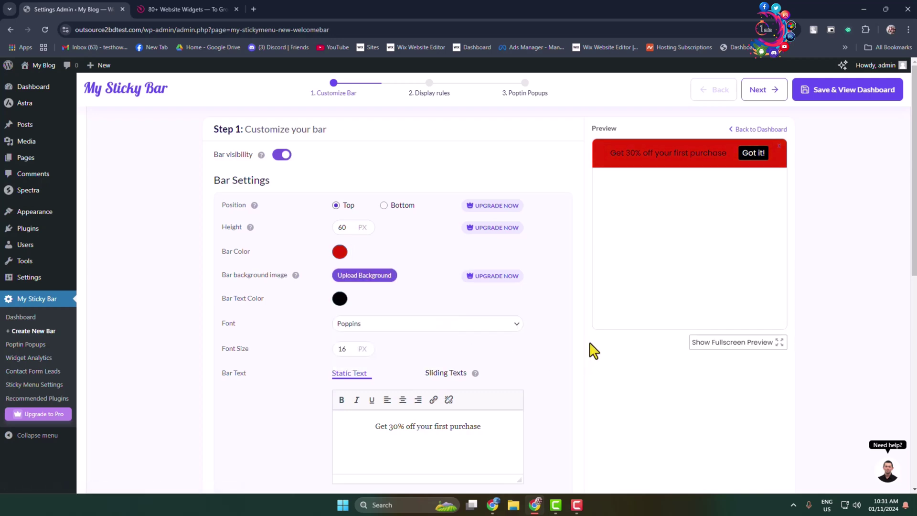
scroll(535, 320, down, 1)
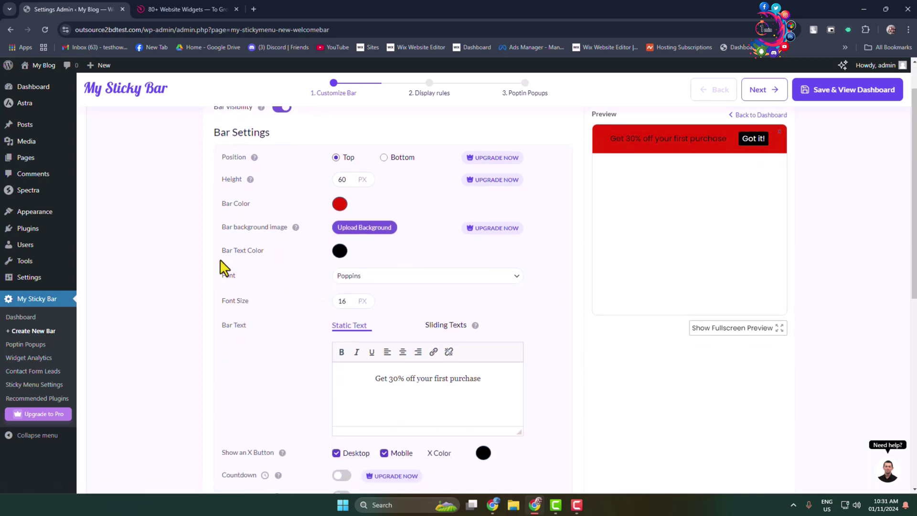
click(340, 251)
click(388, 296)
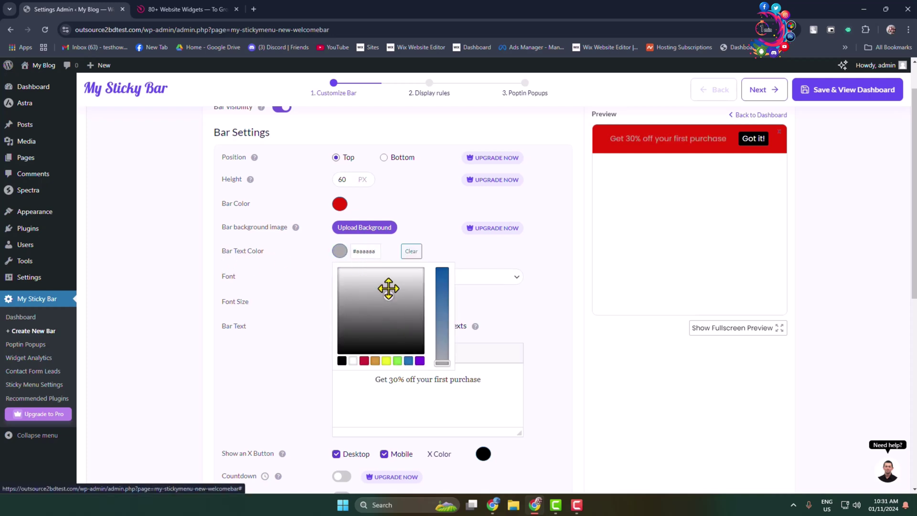
drag(388, 288, 327, 258)
click(682, 285)
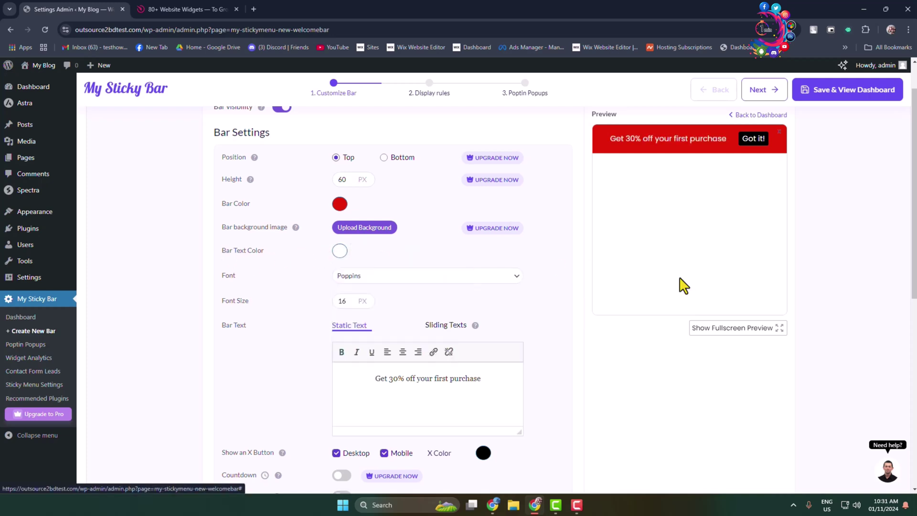
Set the bar font to Frank Ruhl Libre after trying Racing Sans One and Patrick Hand.
click(391, 280)
scroll(388, 191, down, 8)
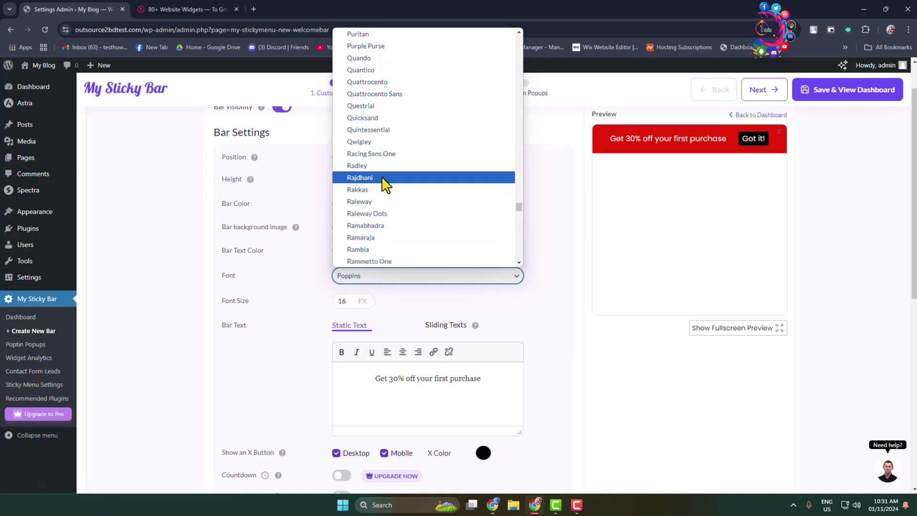
click(377, 153)
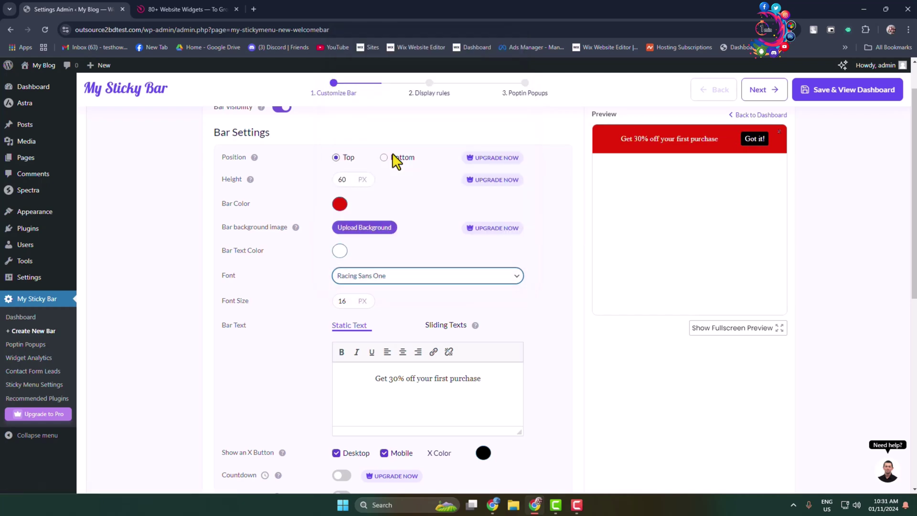
click(372, 278)
scroll(382, 124, up, 10)
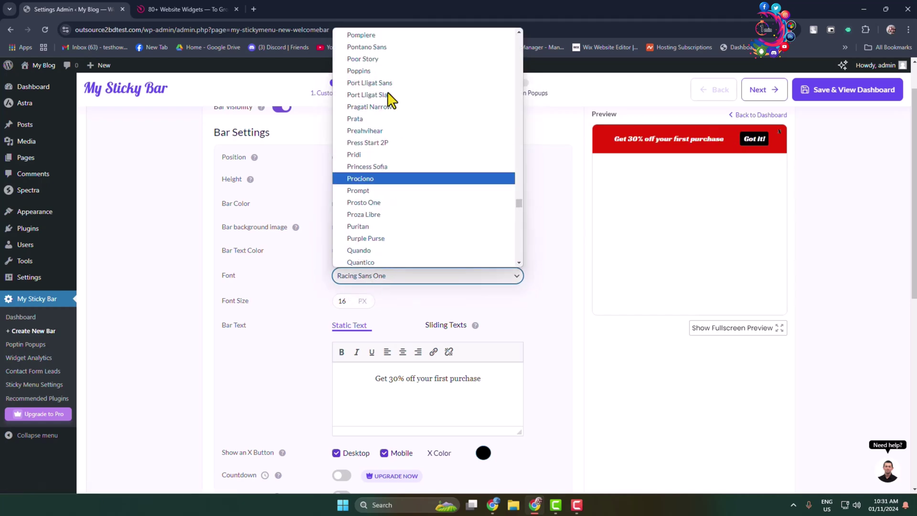
click(371, 146)
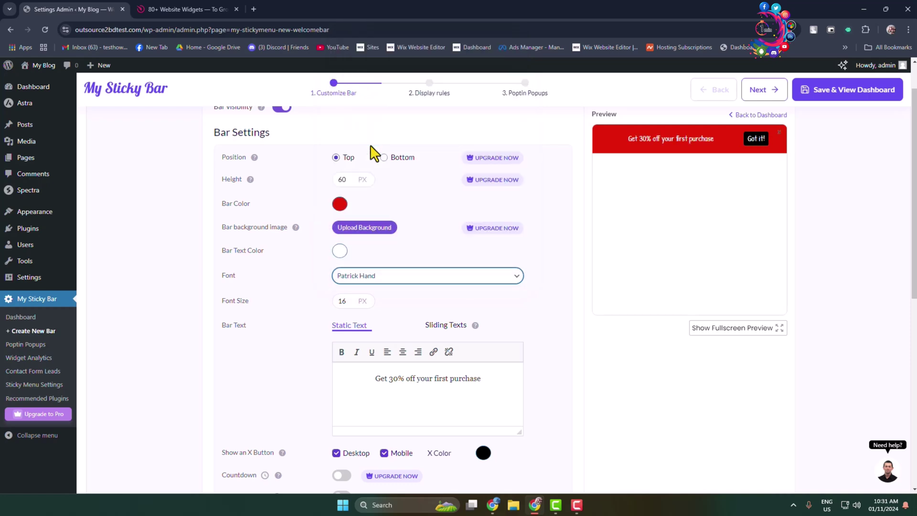
click(359, 281)
scroll(382, 124, up, 10)
scroll(371, 77, up, 10)
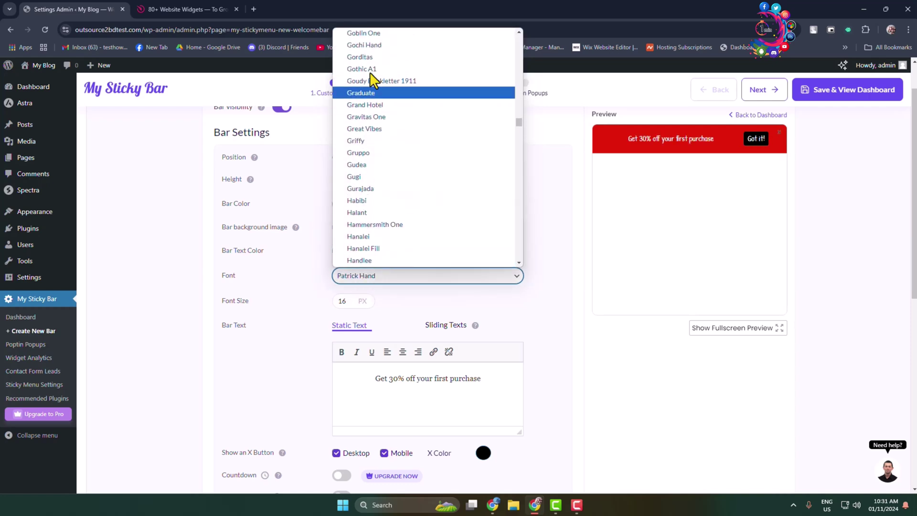
click(368, 44)
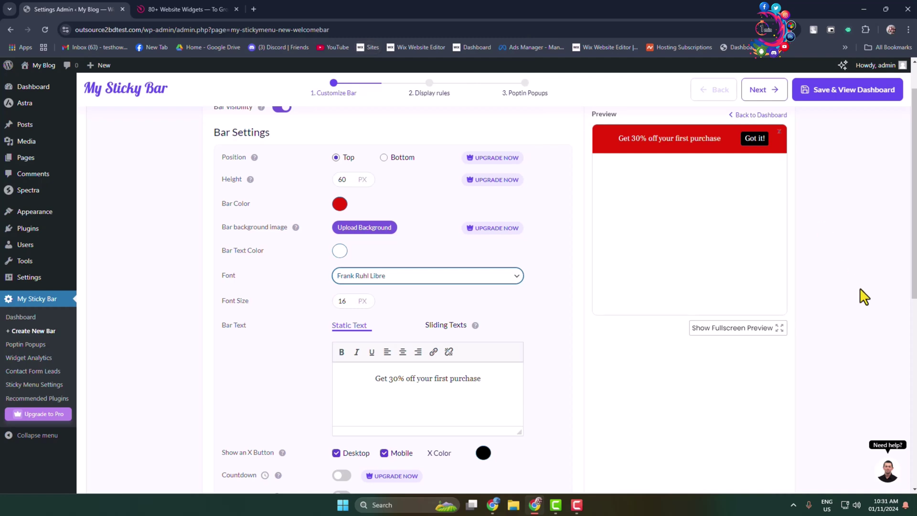
Raise the bar font size from 16 to 18.
click(334, 308)
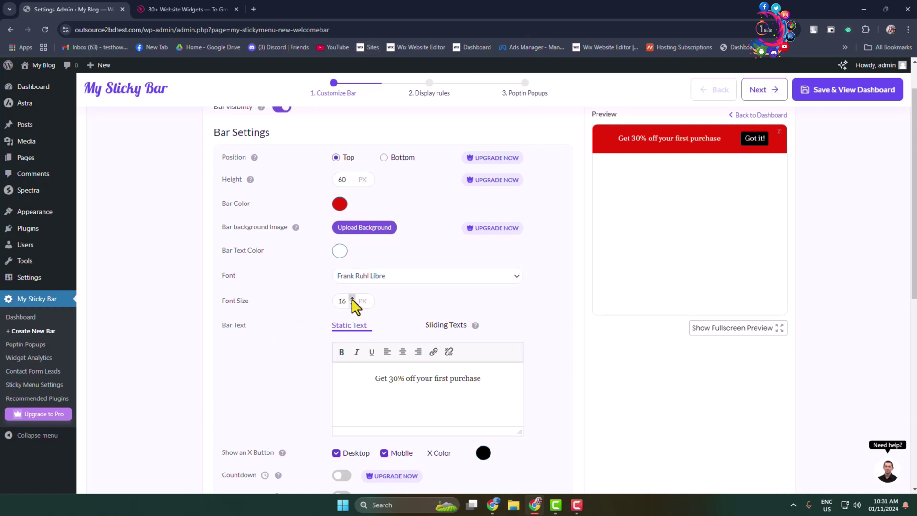
click(351, 297)
click(352, 297)
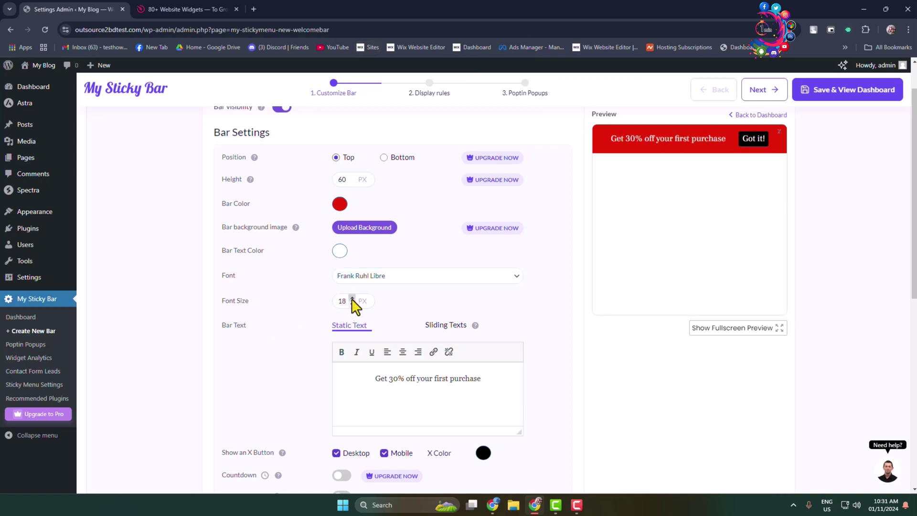
scroll(543, 389, down, 1)
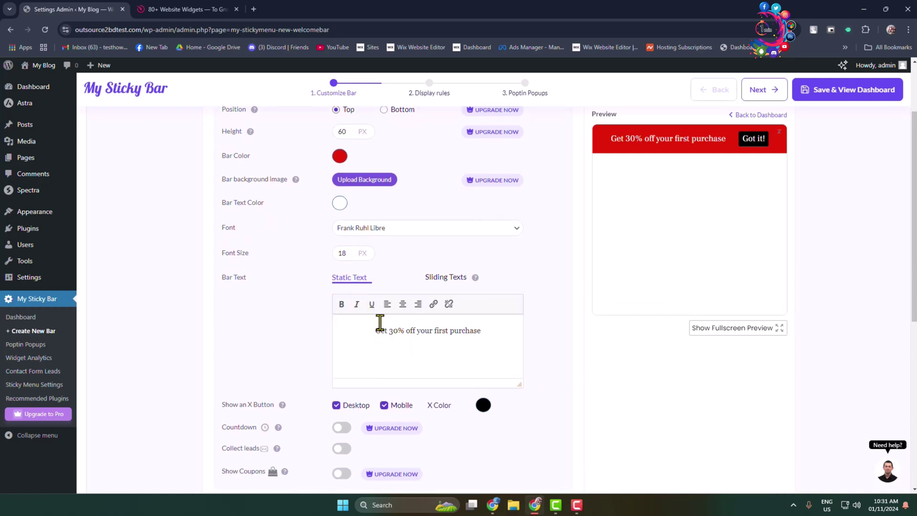
click(405, 331)
drag(695, 140, 731, 141)
click(428, 331)
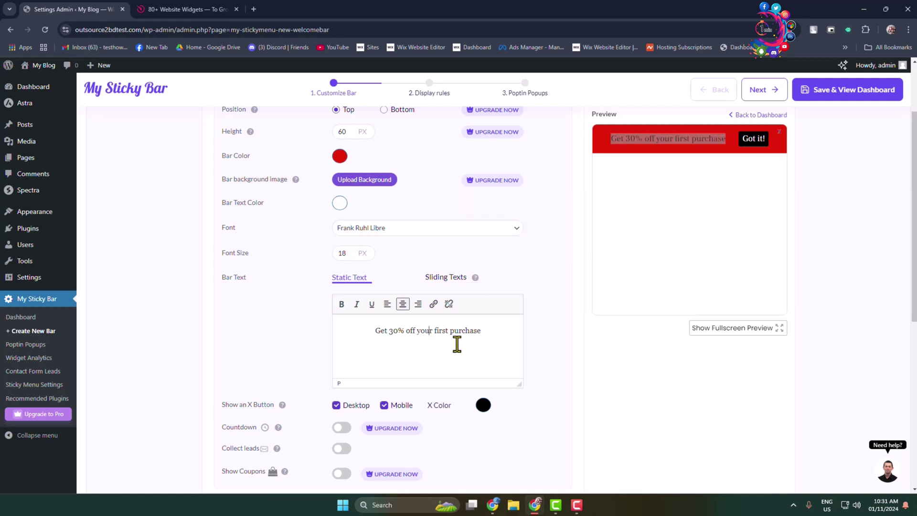
drag(478, 335, 452, 334)
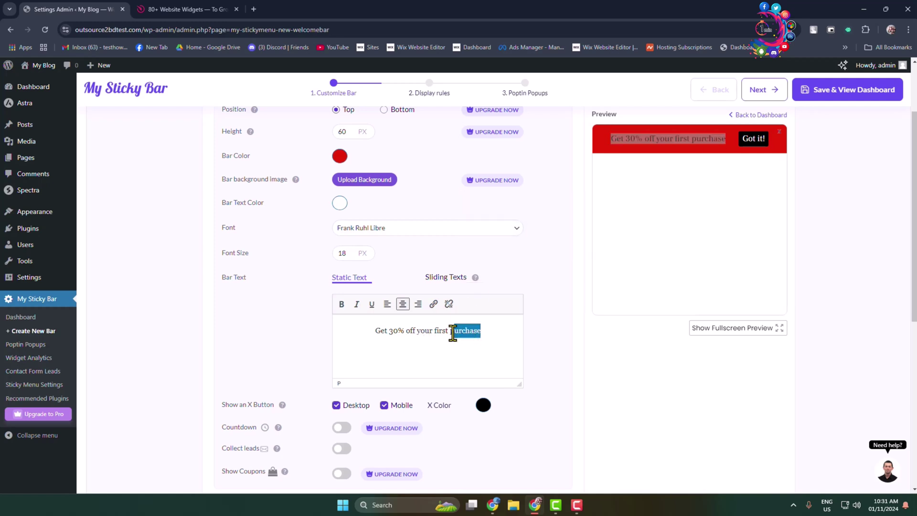
scroll(452, 333, down, 3)
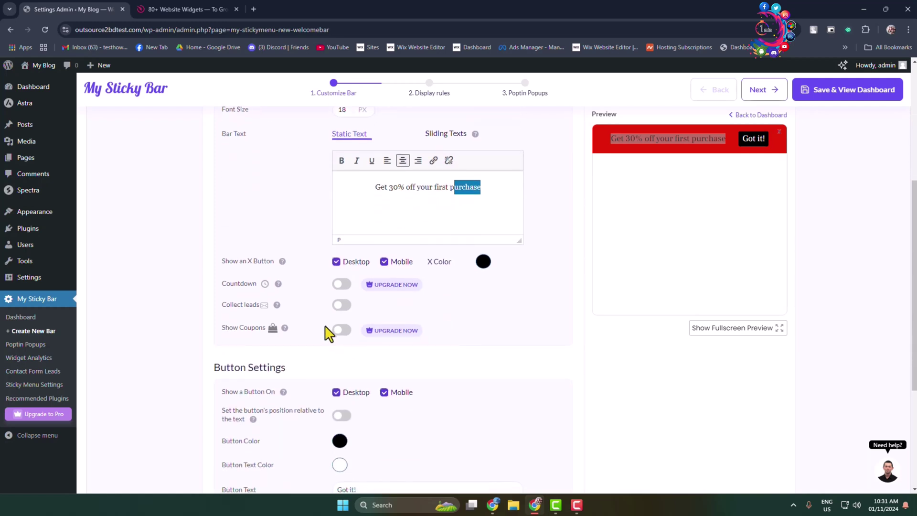
click(777, 138)
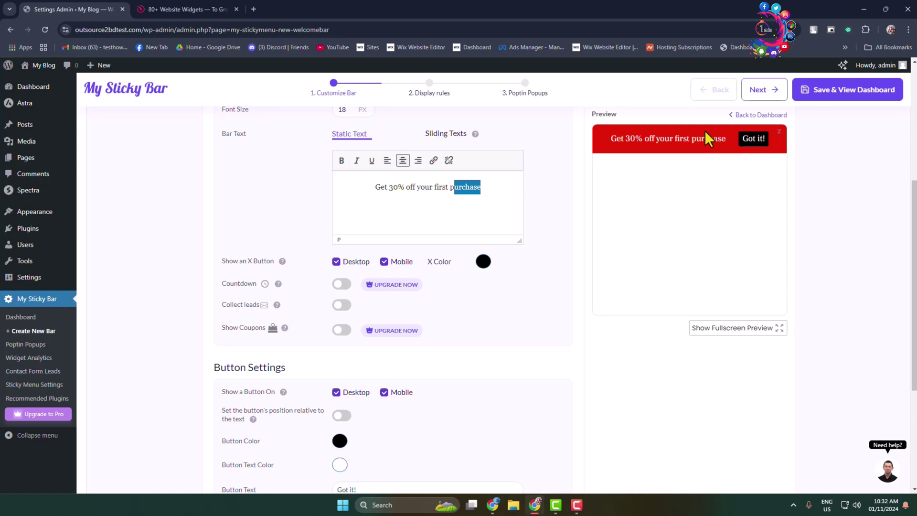
click(384, 262)
click(383, 262)
Keep the button shown on desktop and mobile and make the button green.
scroll(252, 339, down, 4)
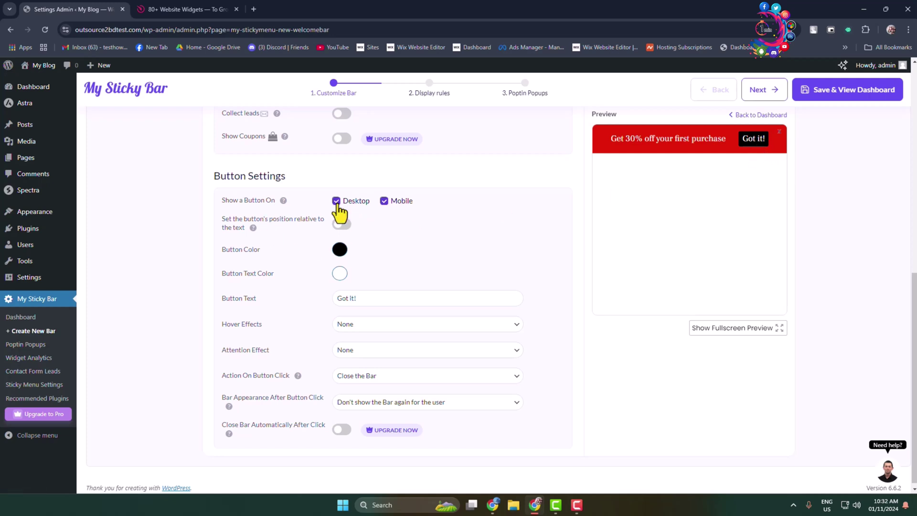
click(381, 202)
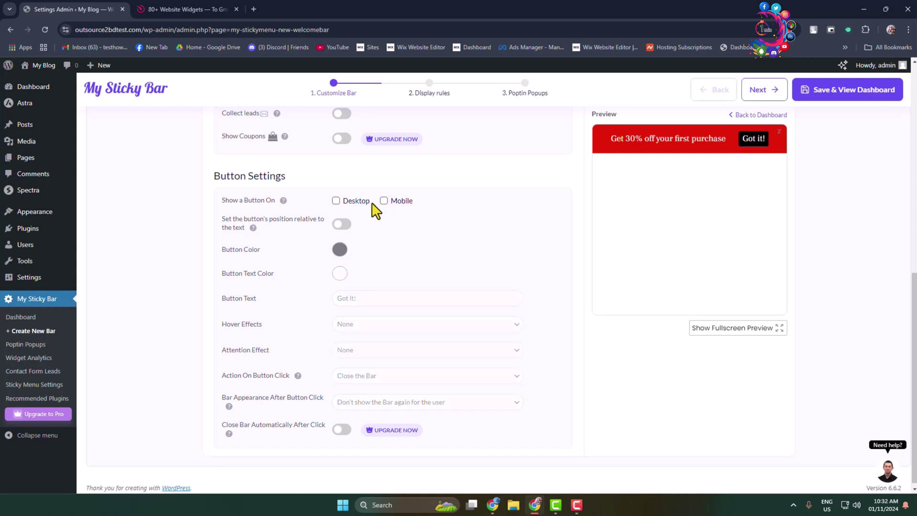
click(375, 201)
click(337, 201)
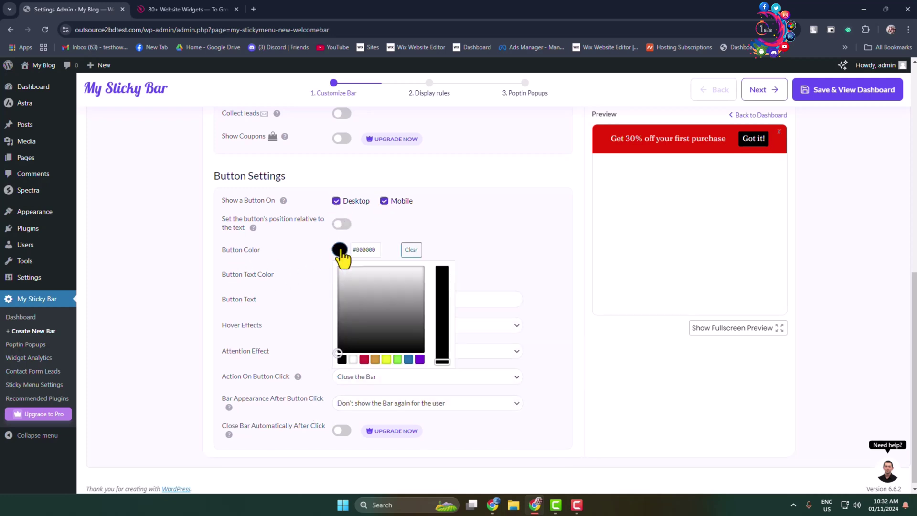
click(397, 360)
click(811, 248)
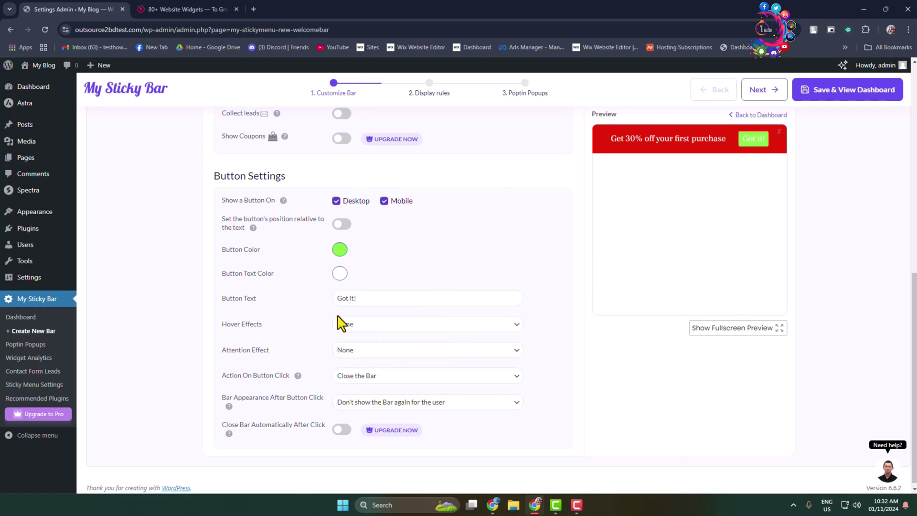
Set the button text colour to white after briefly trying black.
click(340, 276)
drag(353, 299, 323, 382)
click(842, 266)
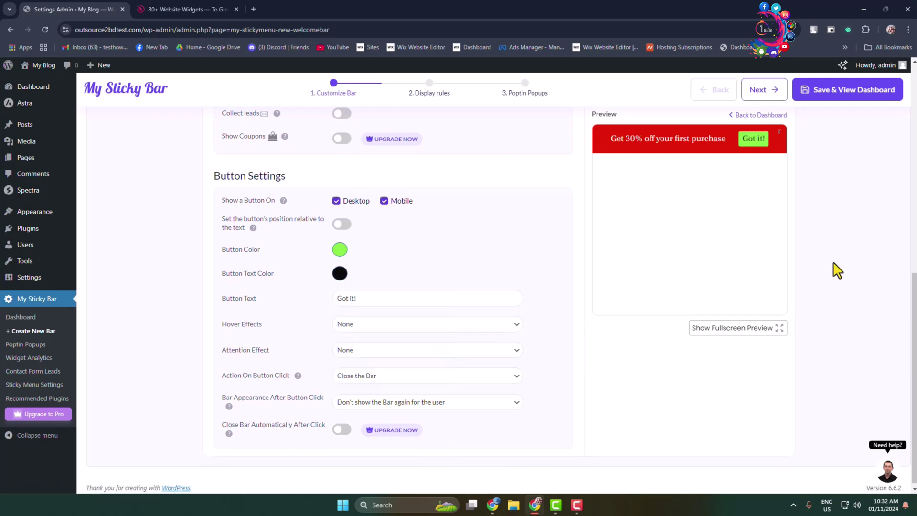
click(339, 274)
click(341, 291)
click(292, 280)
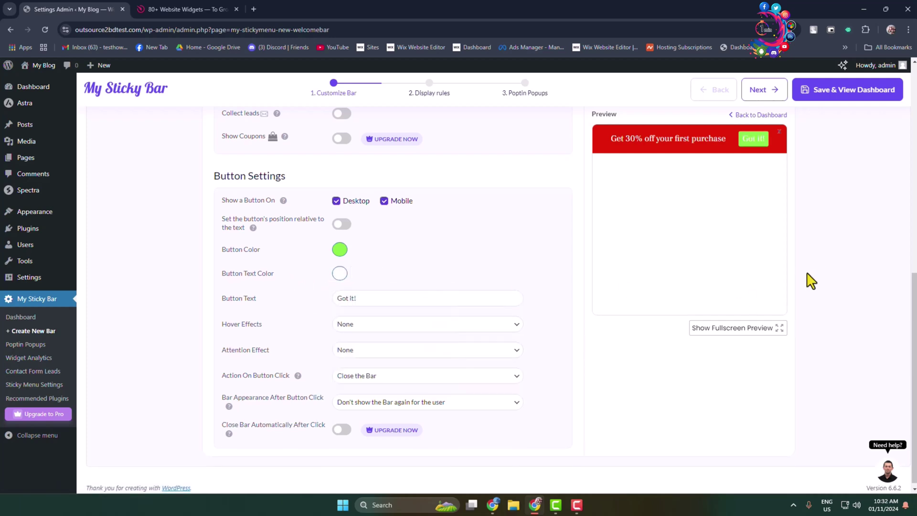
Relabel the button 'Sign up' and choose the border effect on hover.
key(ctrl+a)
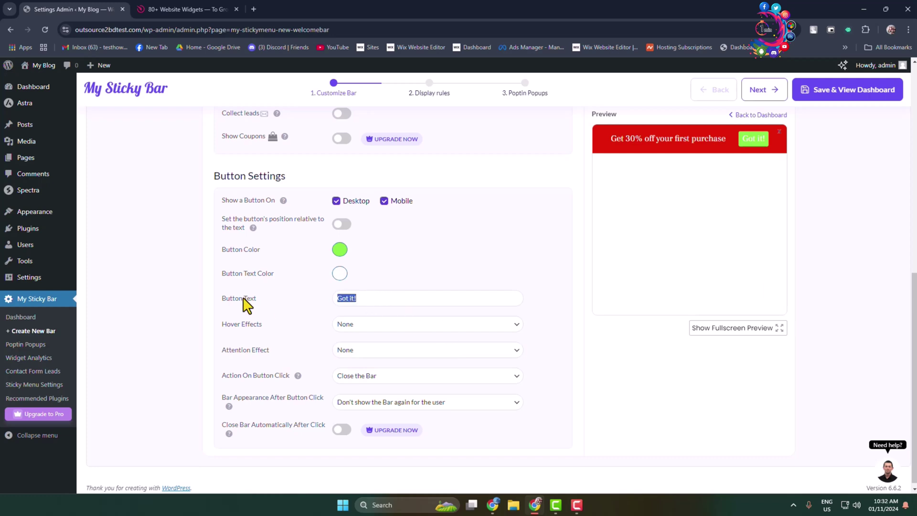
text(Sign up)
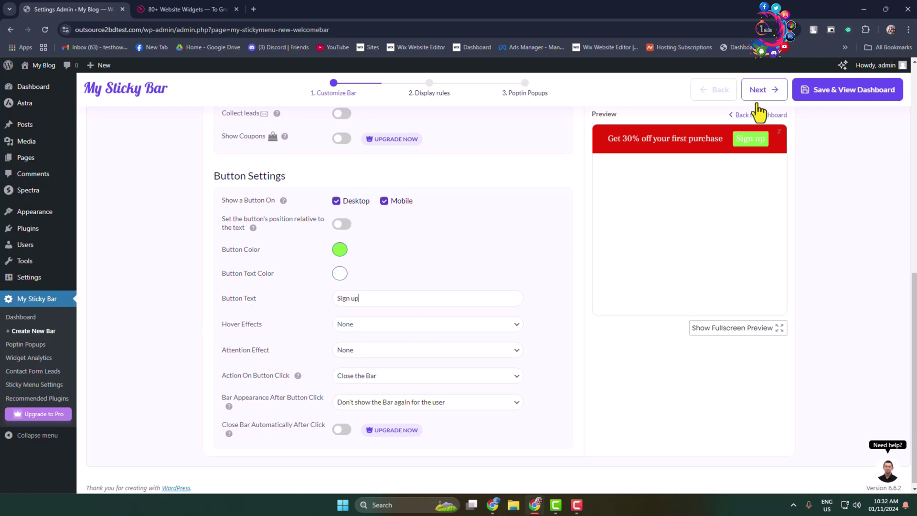
click(377, 326)
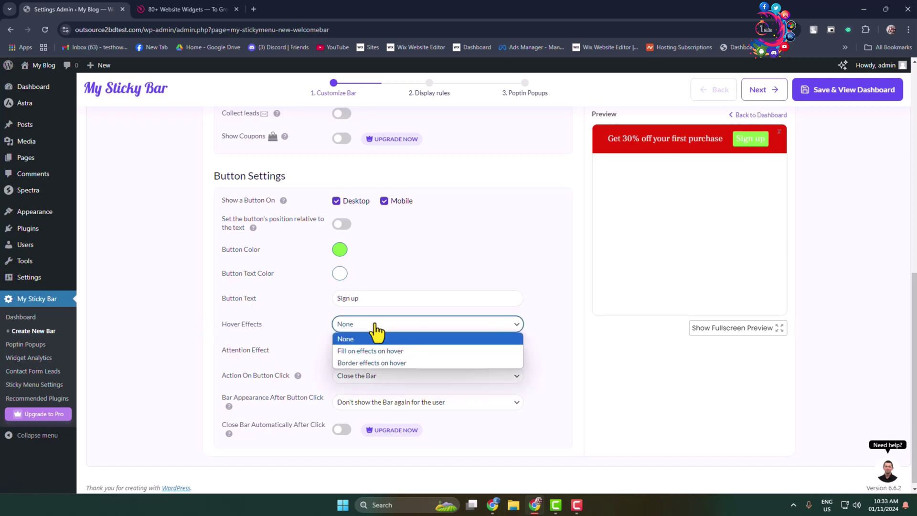
click(377, 351)
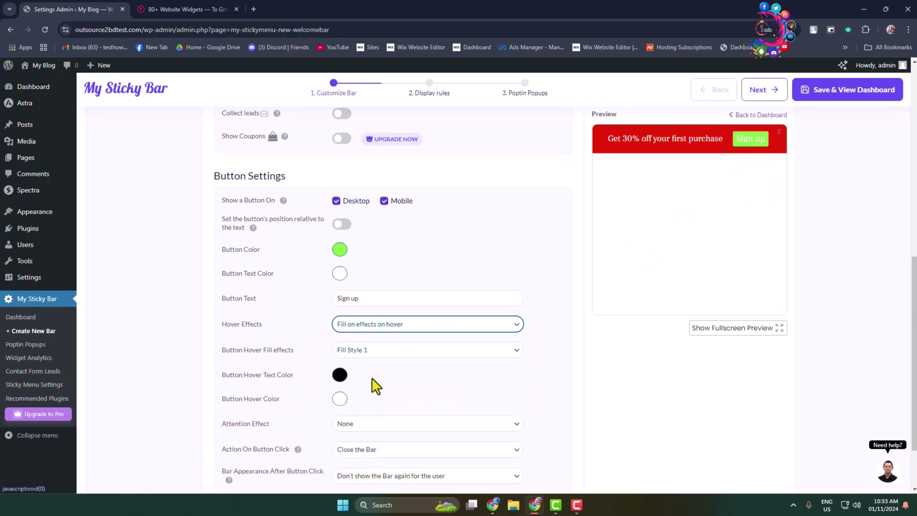
click(381, 323)
click(353, 363)
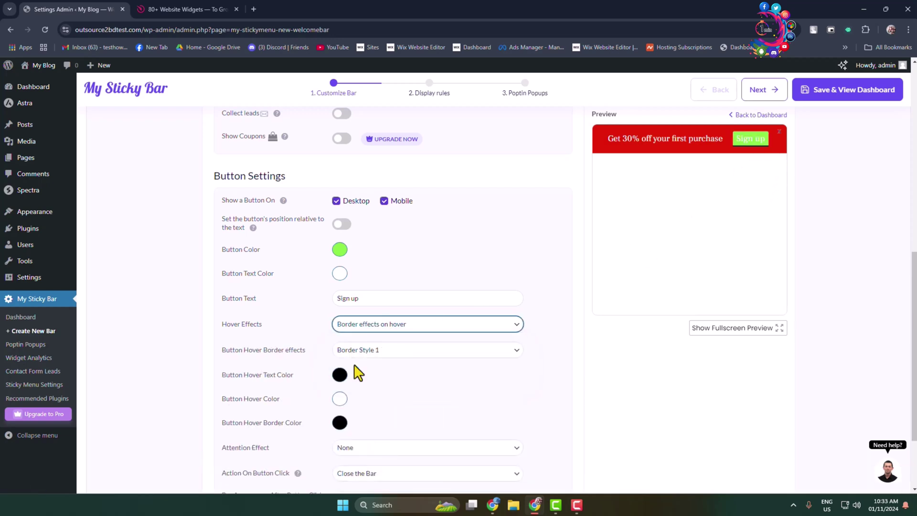
Set the button hover colour to red.
click(340, 400)
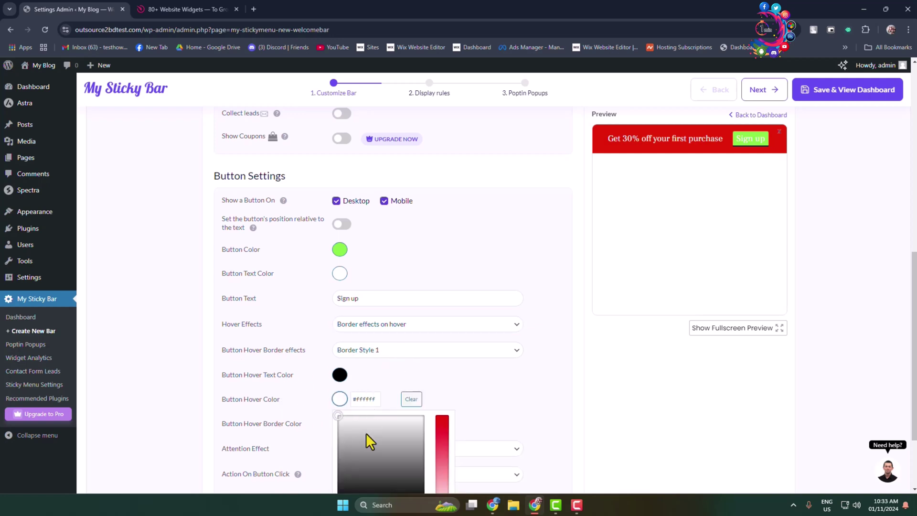
scroll(448, 426, down, 2)
drag(448, 424, 456, 307)
click(465, 308)
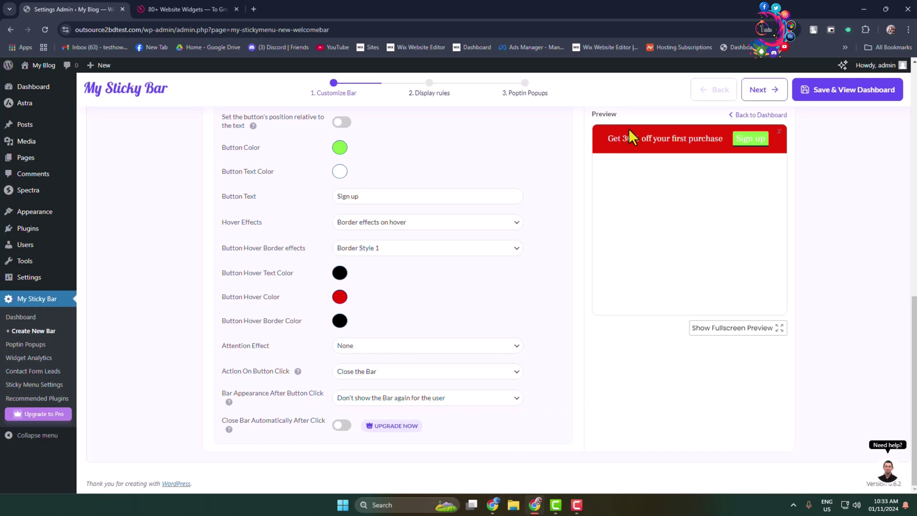
Save the bar, return to the dashboard, and open the live site in a new tab.
scroll(399, 225, up, 10)
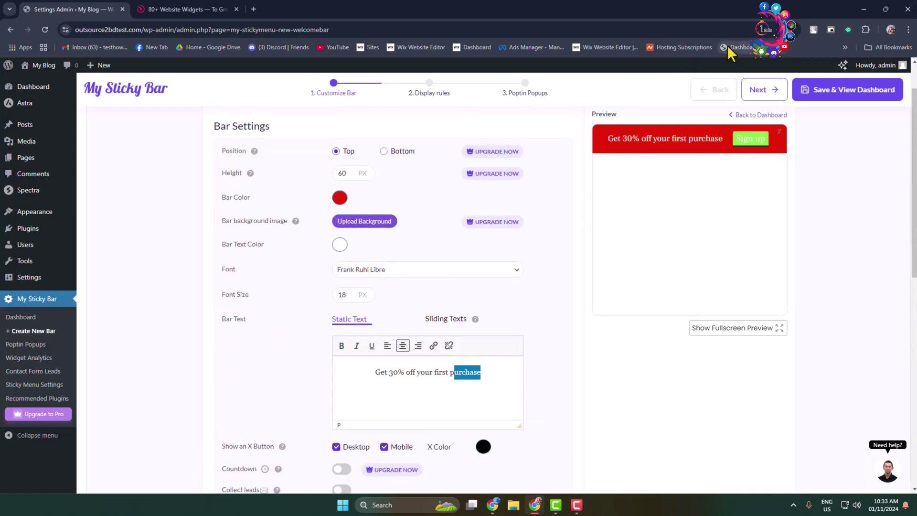
click(833, 99)
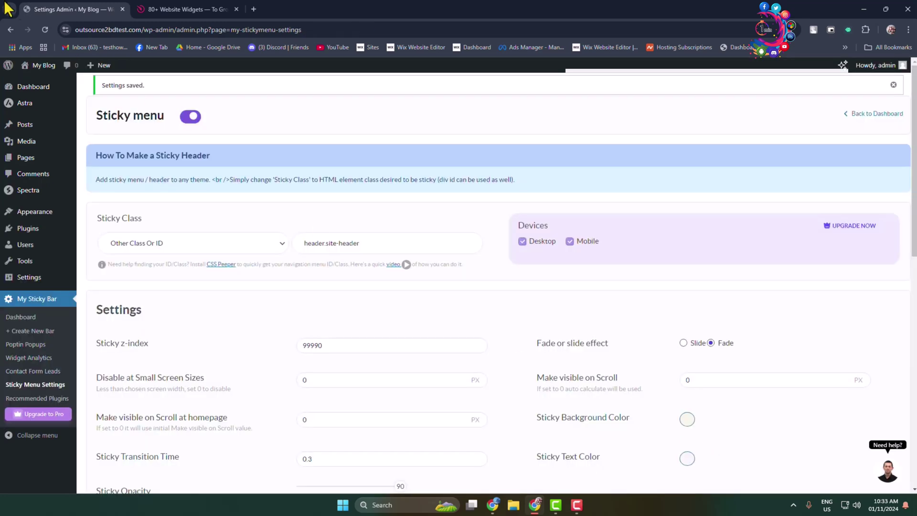
right_click(42, 80)
click(108, 93)
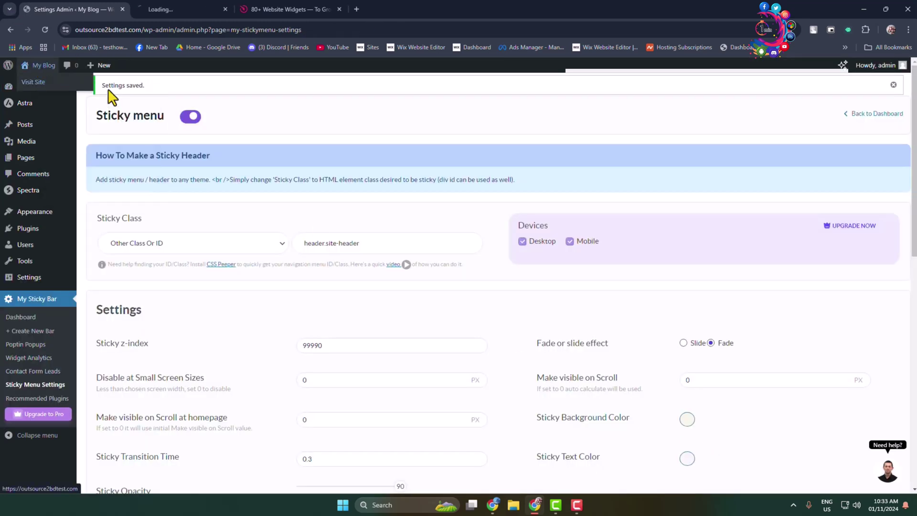
Check the live homepage for the red 'Get 30% off your first purchase' bar with its green Sign up button.
click(163, 9)
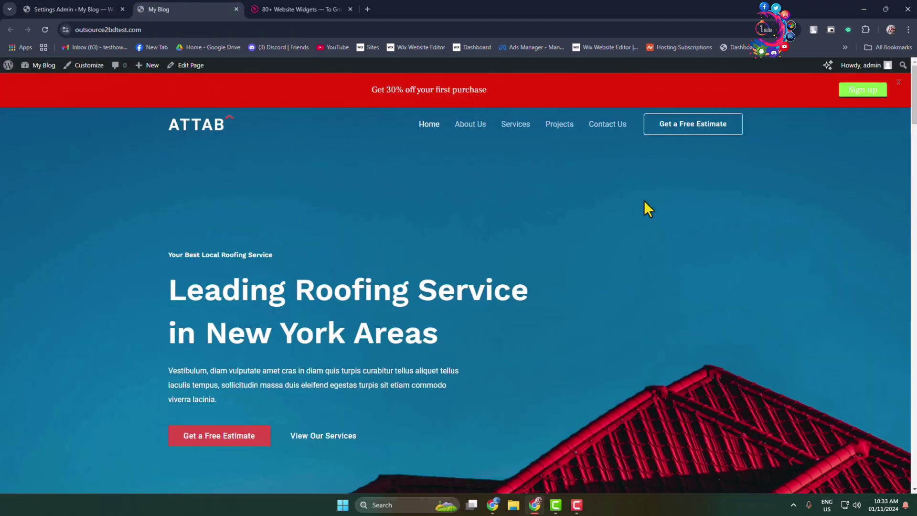
scroll(621, 210, down, 8)
scroll(620, 221, up, 8)
scroll(859, 334, down, 12)
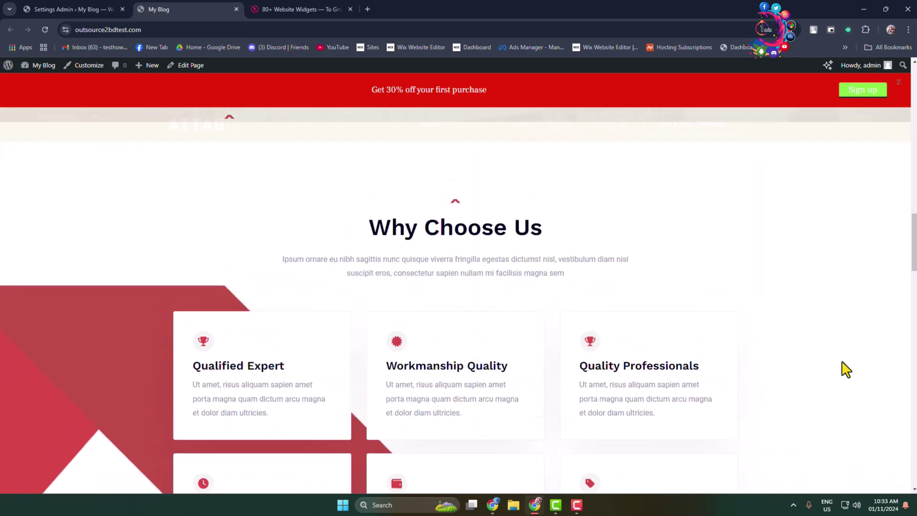
scroll(845, 368, up, 6)
scroll(845, 369, up, 5)
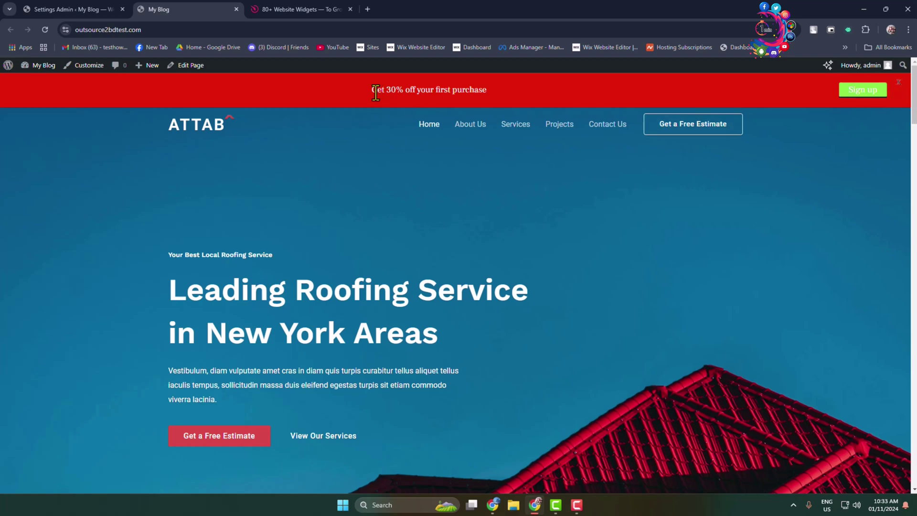
drag(376, 93, 470, 91)
click(470, 92)
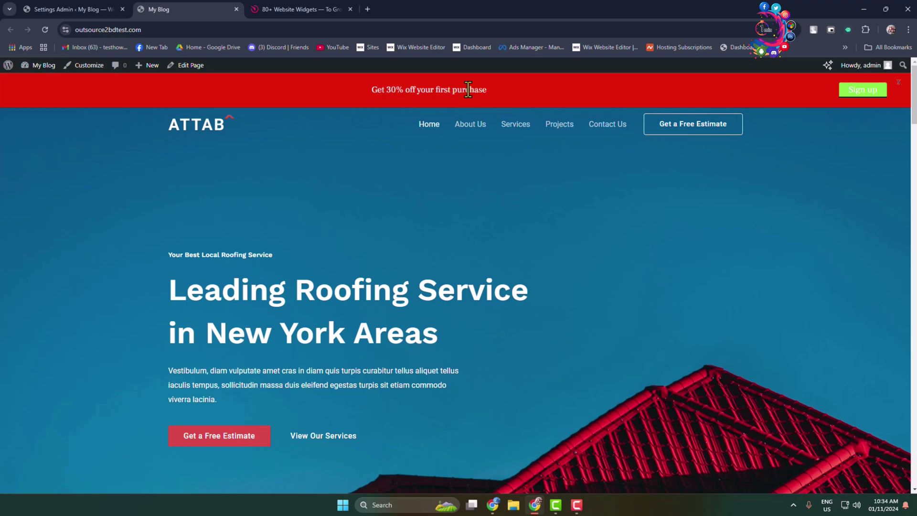